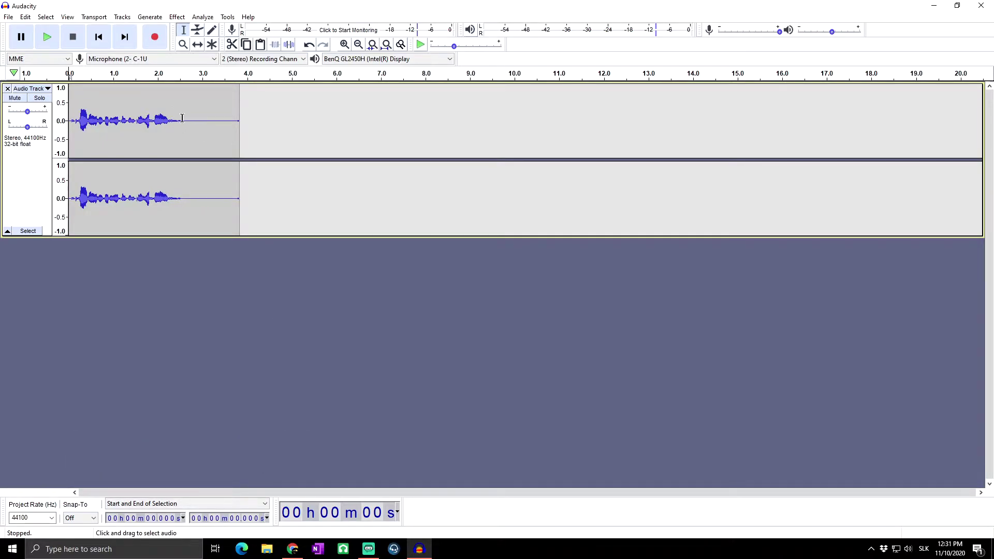
Step: Trim the stereo voice clip to its first 2.6 seconds and select the whole trimmed clip
left_click_drag(185, 119, 69, 123)
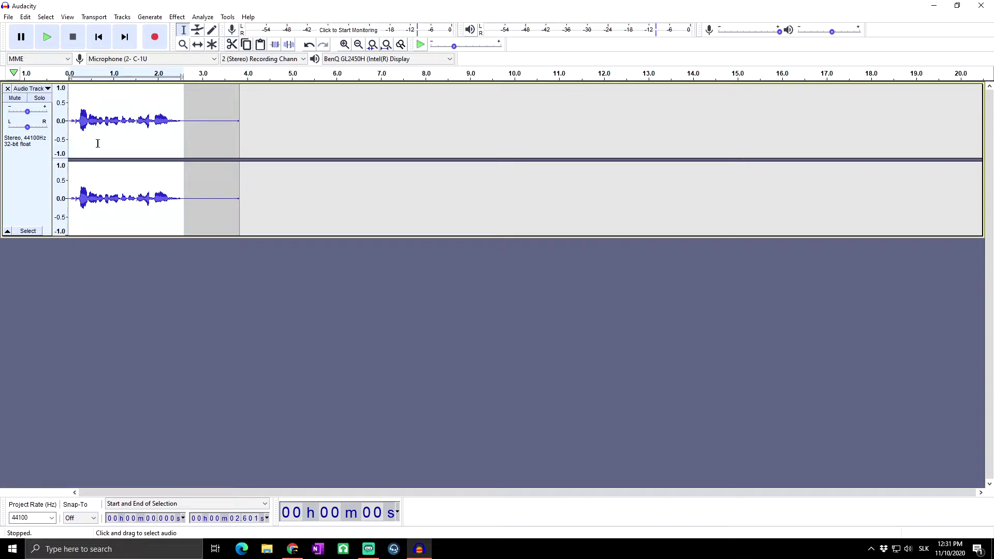
key("ctrl+t")
left_click(116, 165)
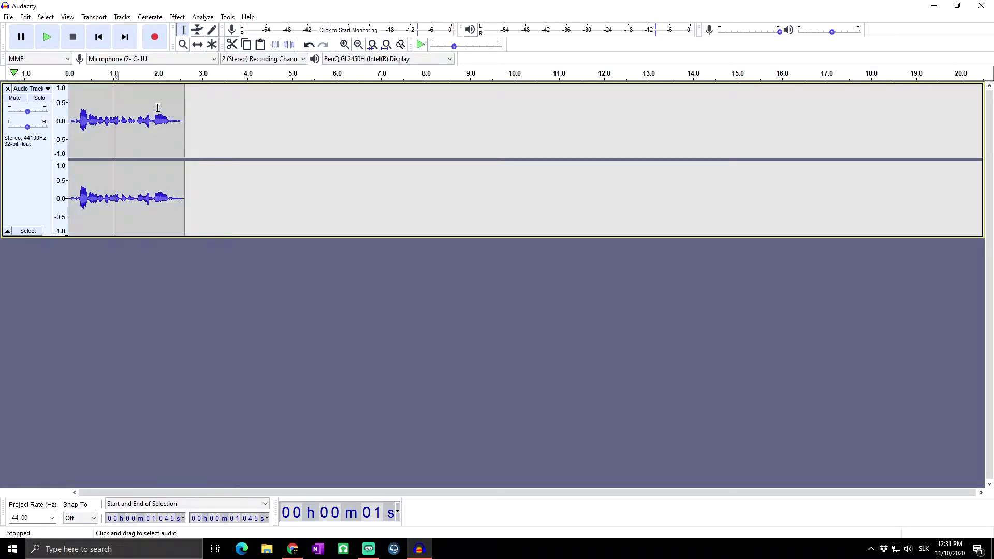
double_click(173, 110)
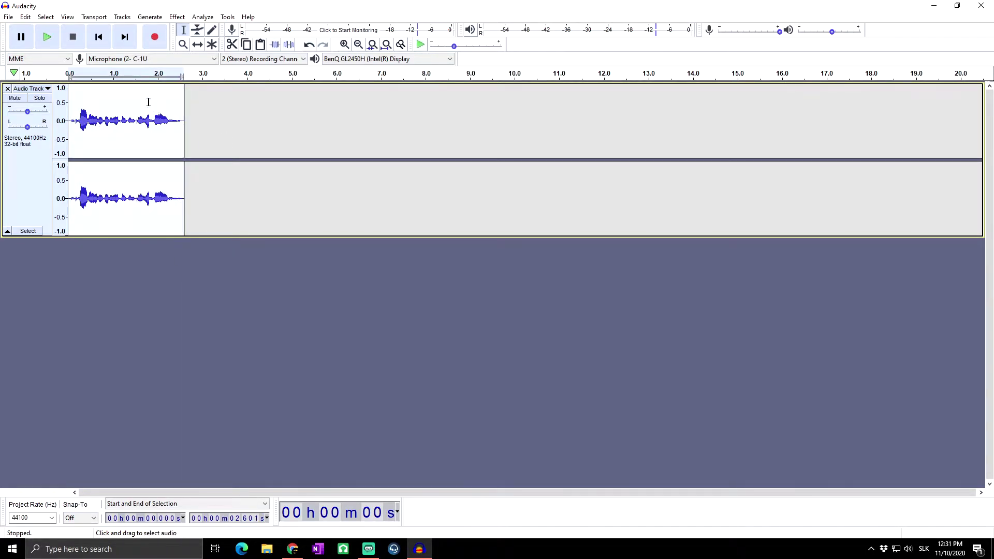
left_click(177, 17)
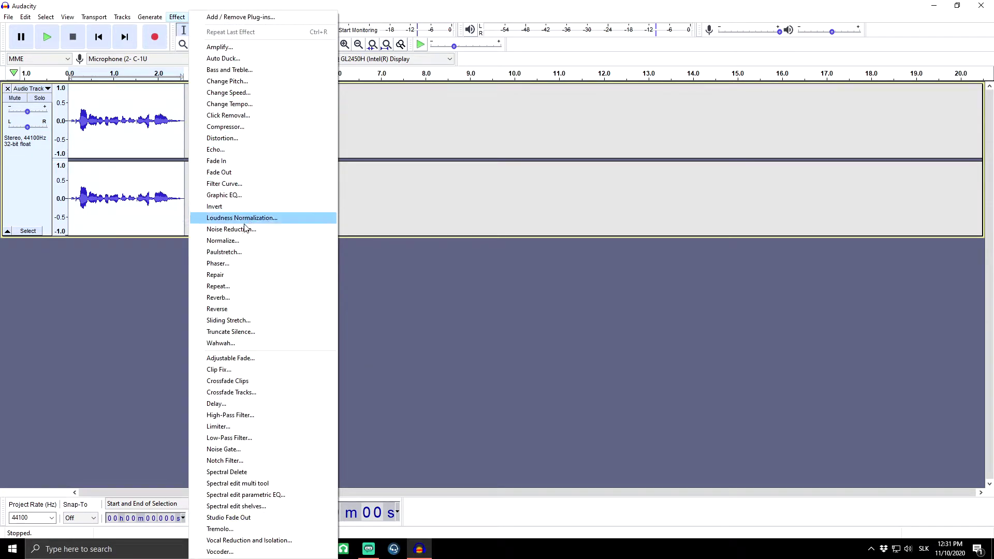
Step: Open Reverb for the trimmed clip, showing Room Size 75%, Pre-delay 10 ms, Reverberance 50%
left_click(231, 298)
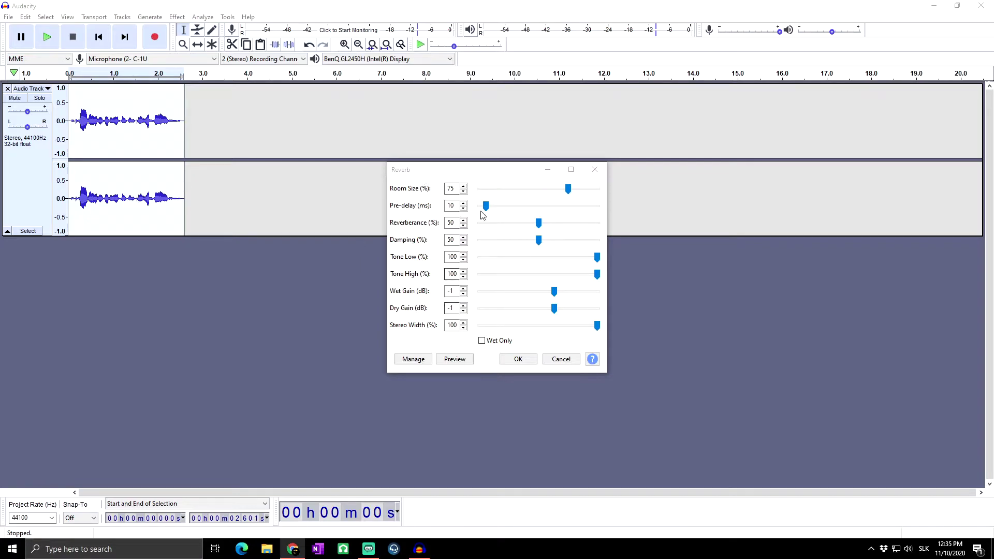
left_click(405, 192)
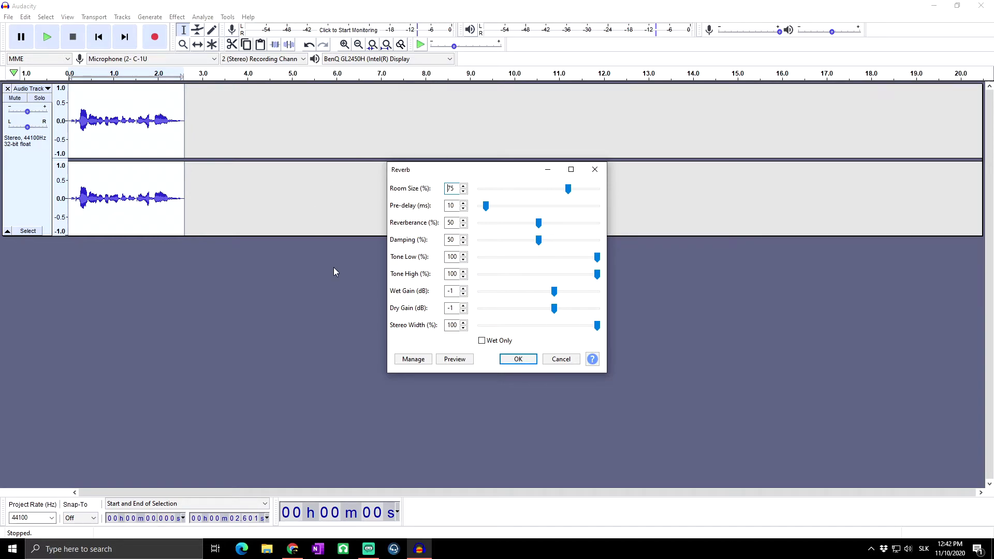
left_click(461, 360)
left_click(414, 342)
Step: Load the Church Hall factory reverb preset and preview it briefly
left_click(408, 361)
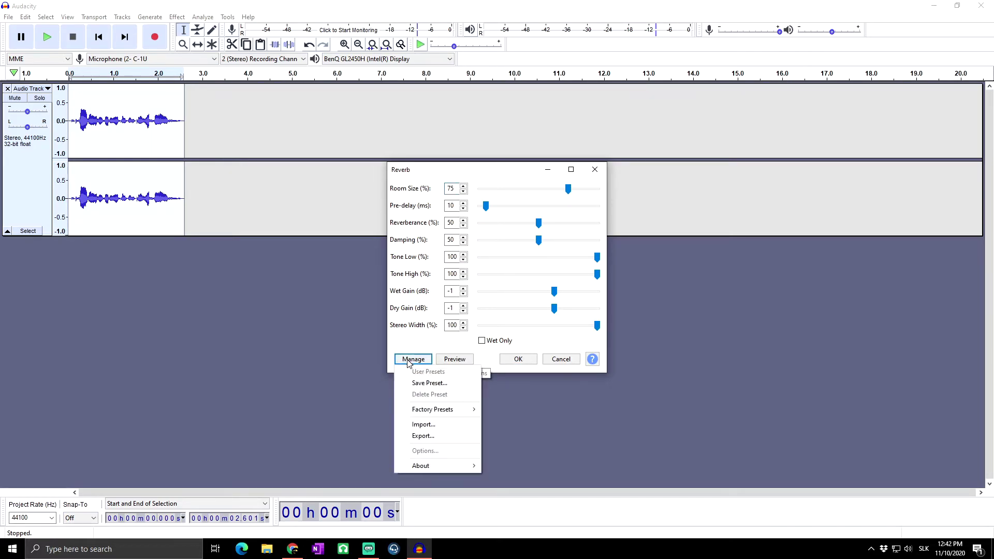
mouse_move(449, 411)
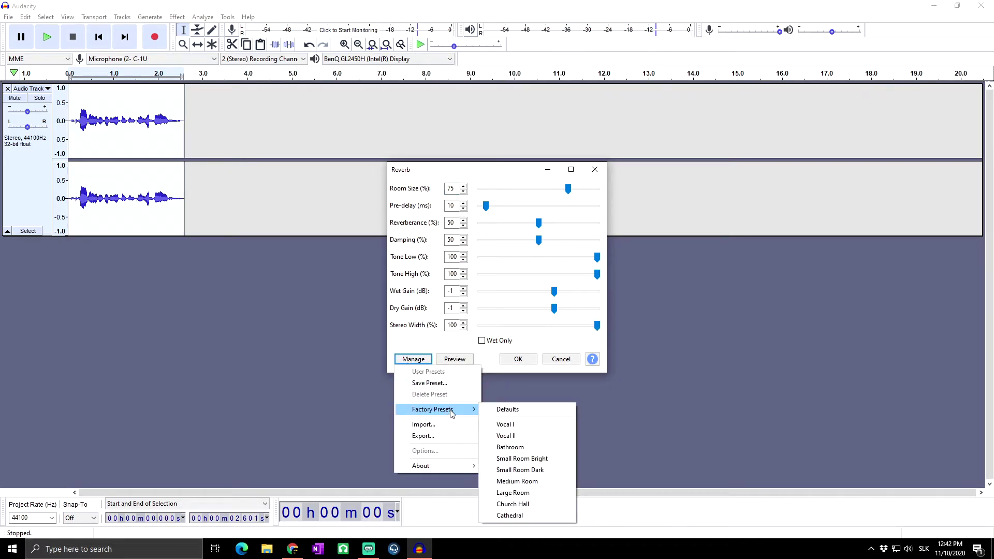
left_click(530, 503)
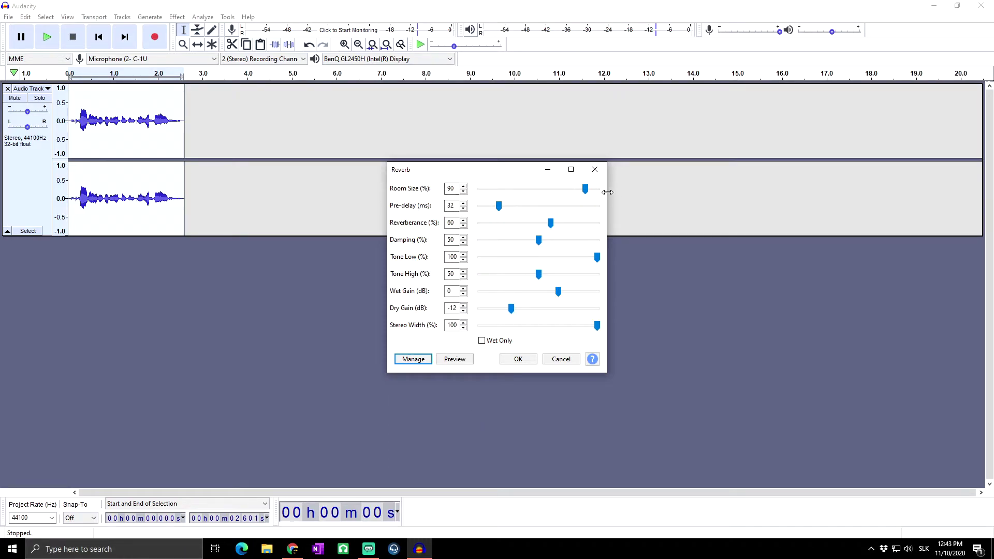
left_click(459, 361)
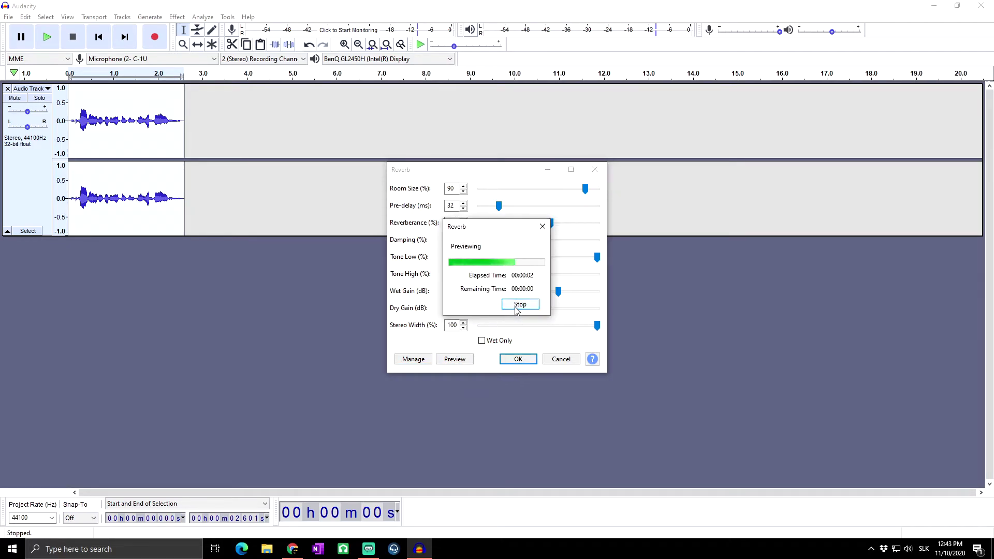
left_click(413, 358)
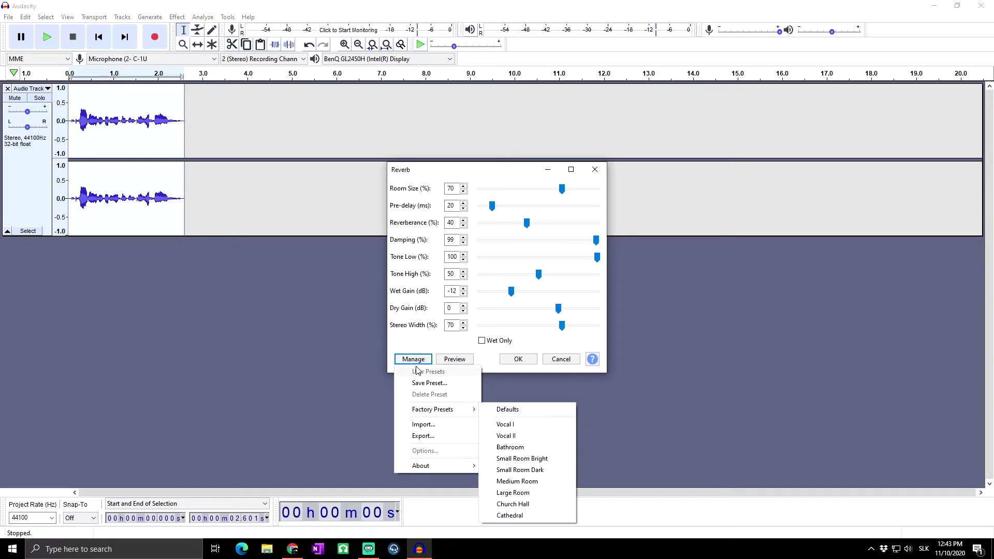
Step: Browse the Reverb Manage preset menu, ending with its preset options open
left_click(409, 349)
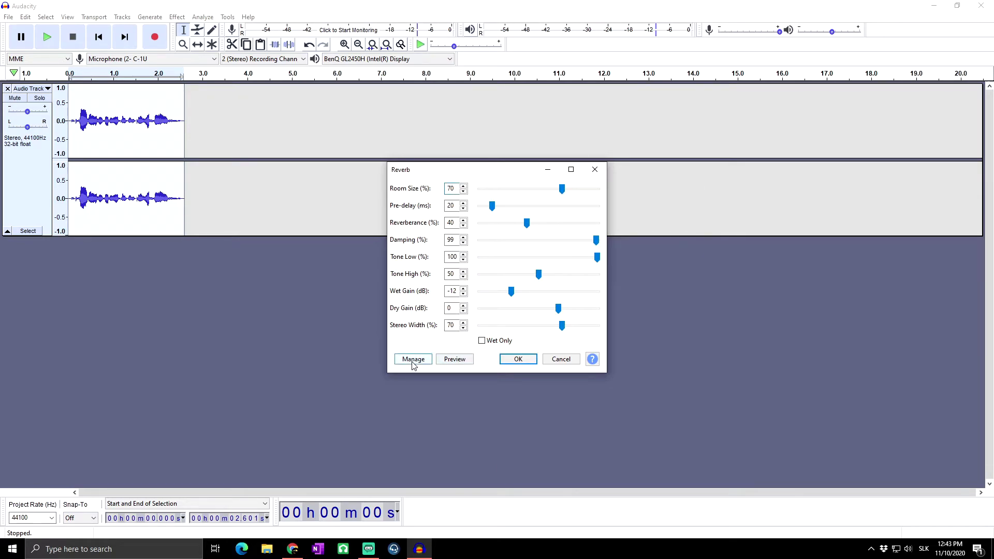
left_click(414, 360)
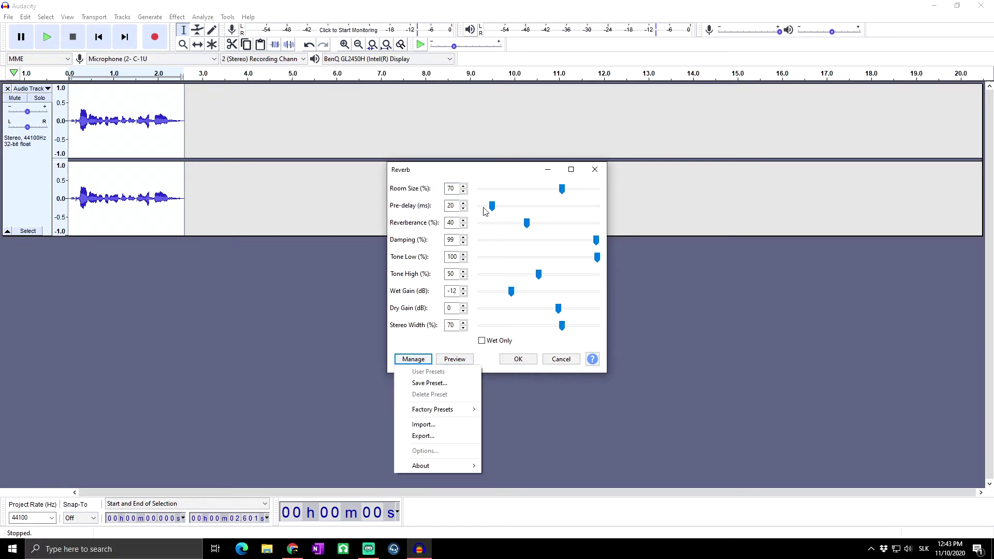
left_click(485, 171)
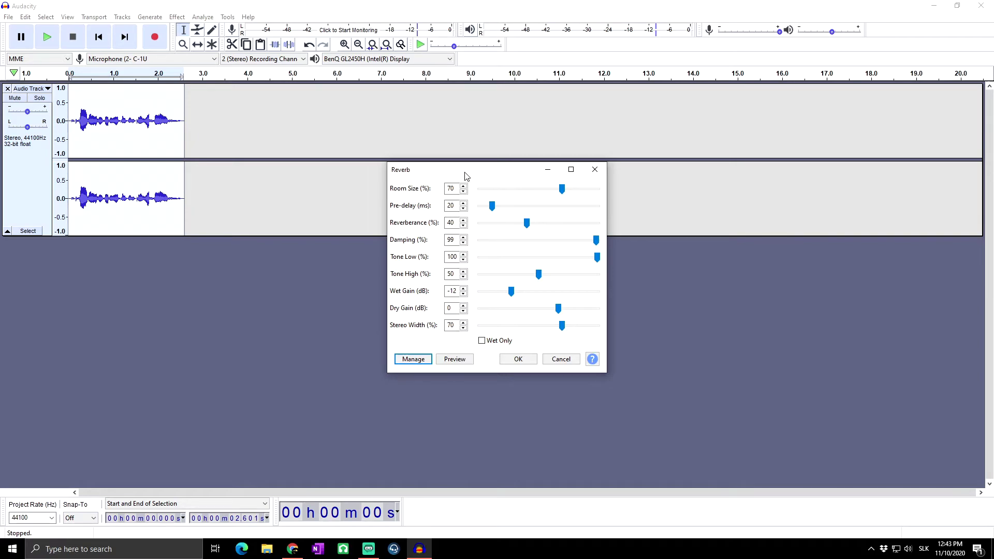
left_click(417, 365)
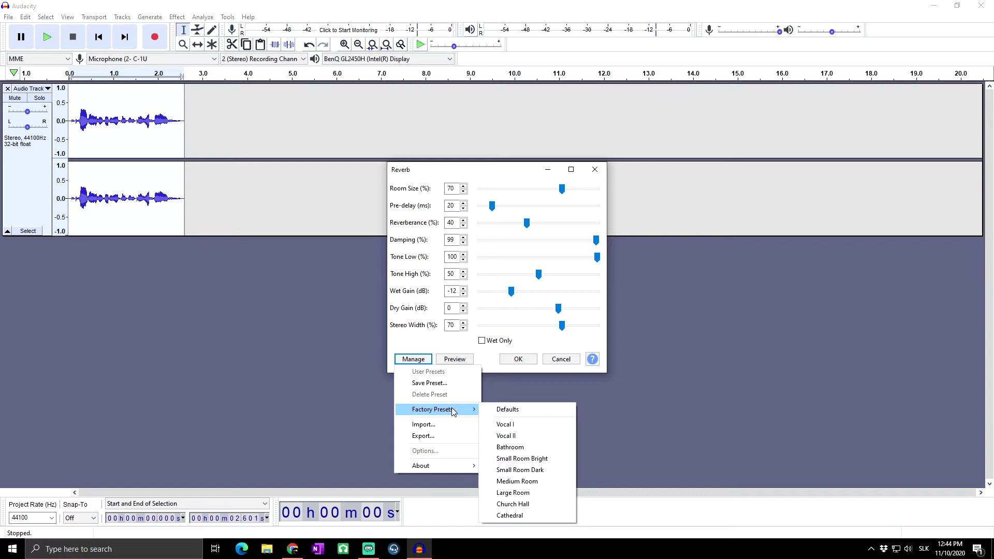
left_click(423, 353)
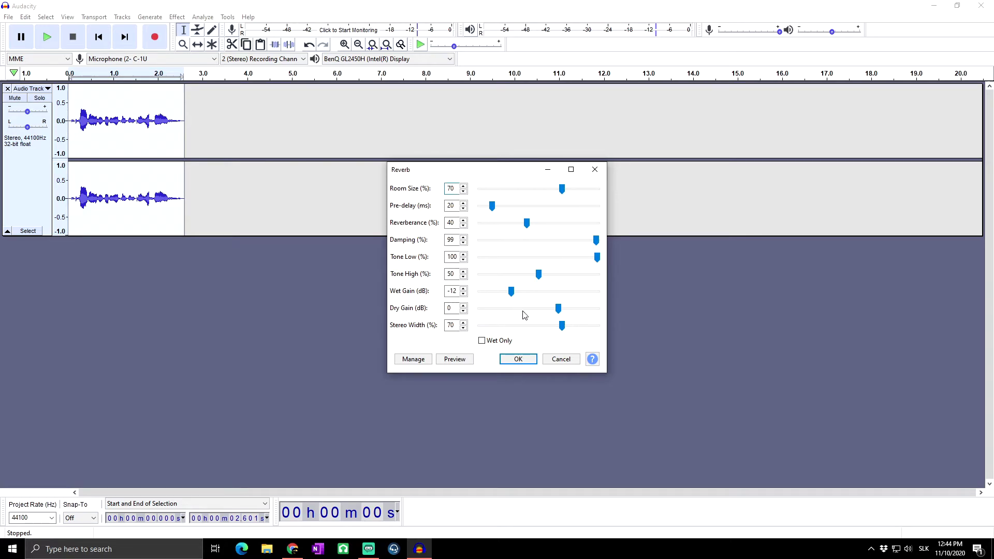
left_click(413, 359)
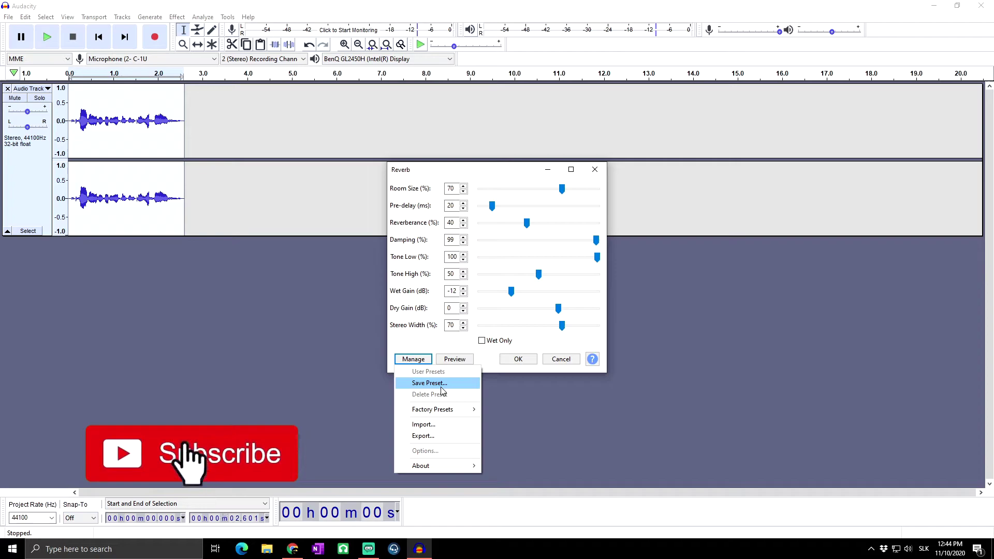
key("Escape")
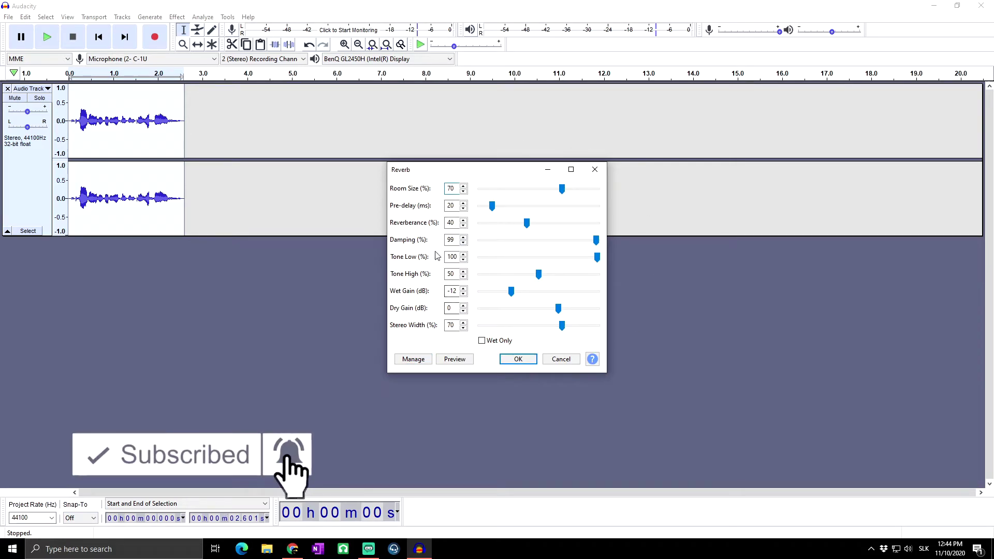
left_click(417, 362)
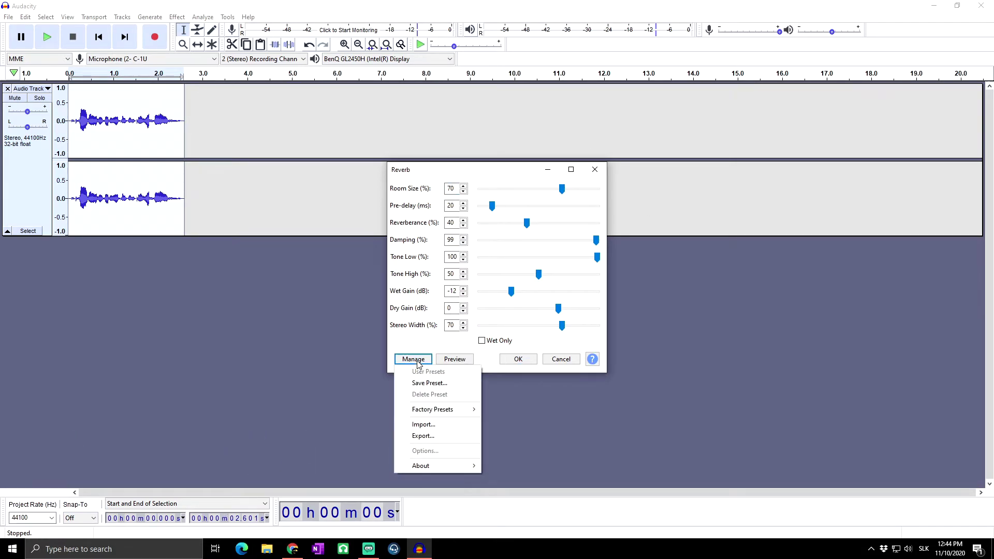
Step: Save the current Reverb settings as a user preset named '123'
left_click(424, 384)
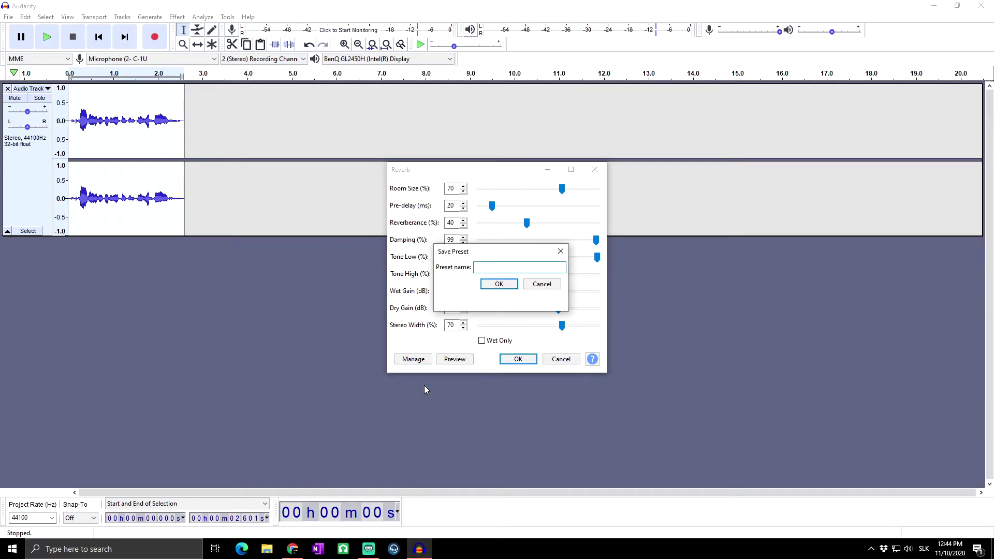
type("123")
left_click(505, 284)
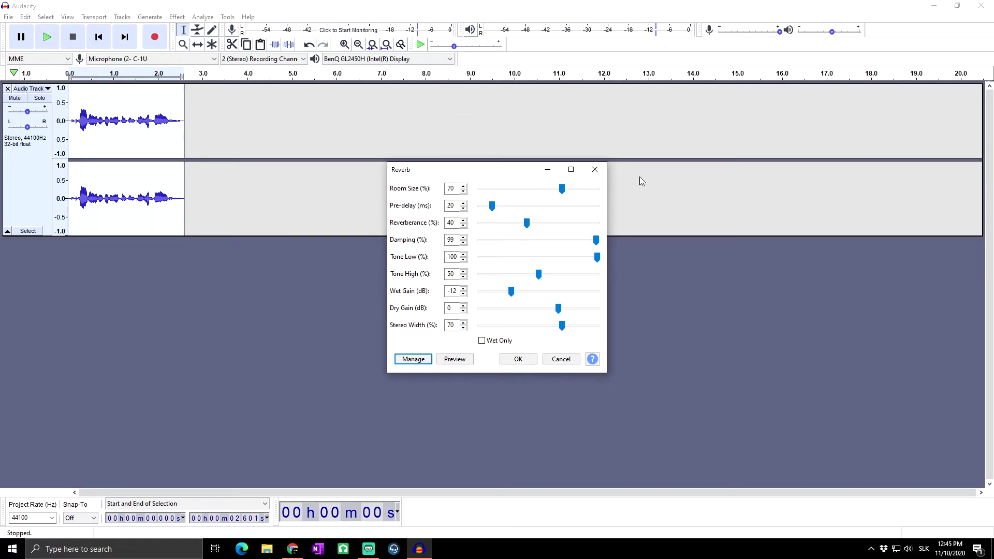
left_click(420, 360)
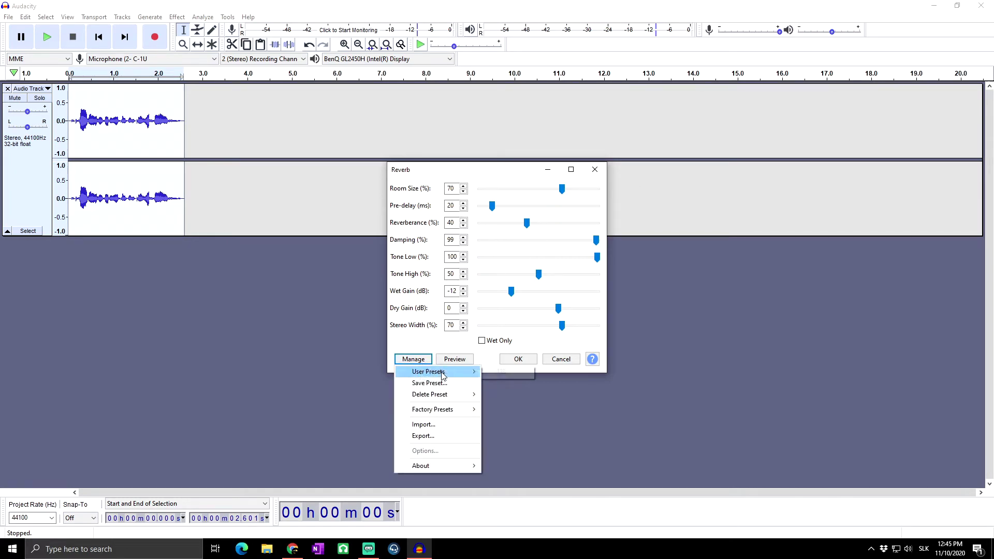
Step: Verify preset '123' appears under User Presets, then dismiss the preset menu
mouse_move(446, 372)
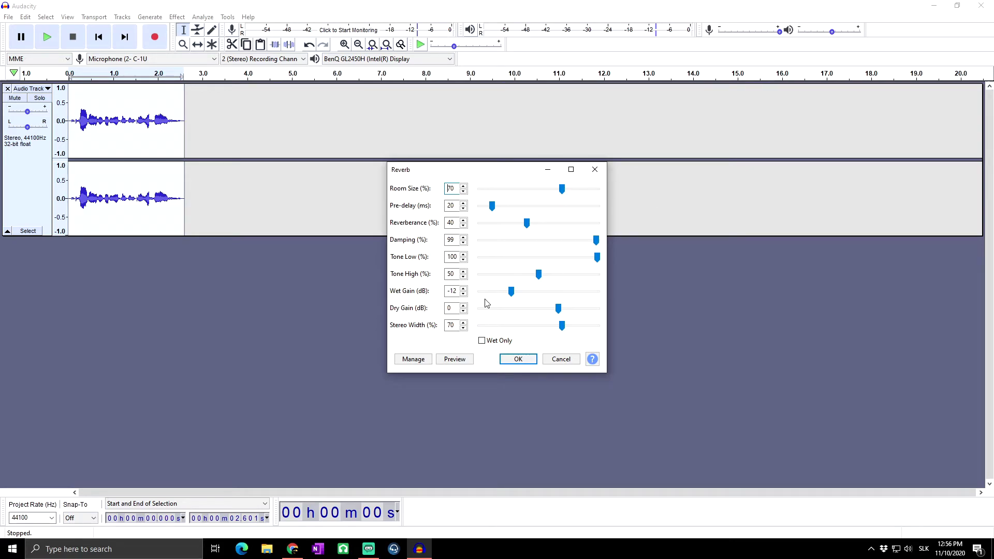
left_click(417, 359)
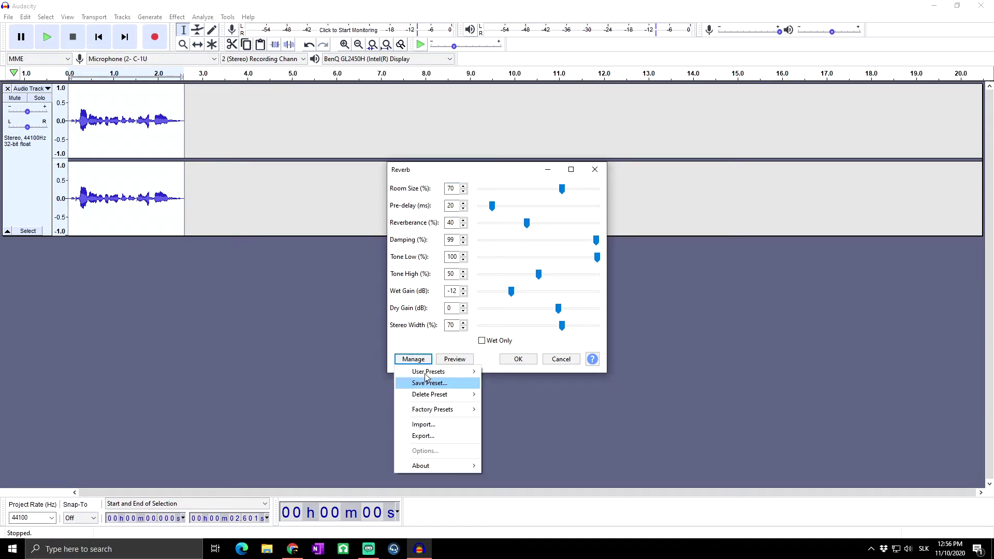
mouse_move(466, 373)
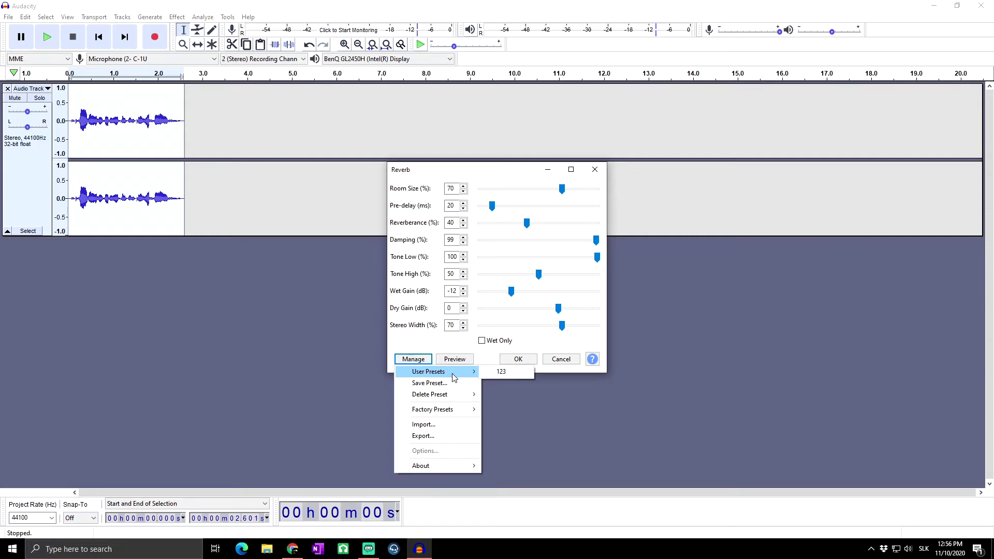
left_click(421, 346)
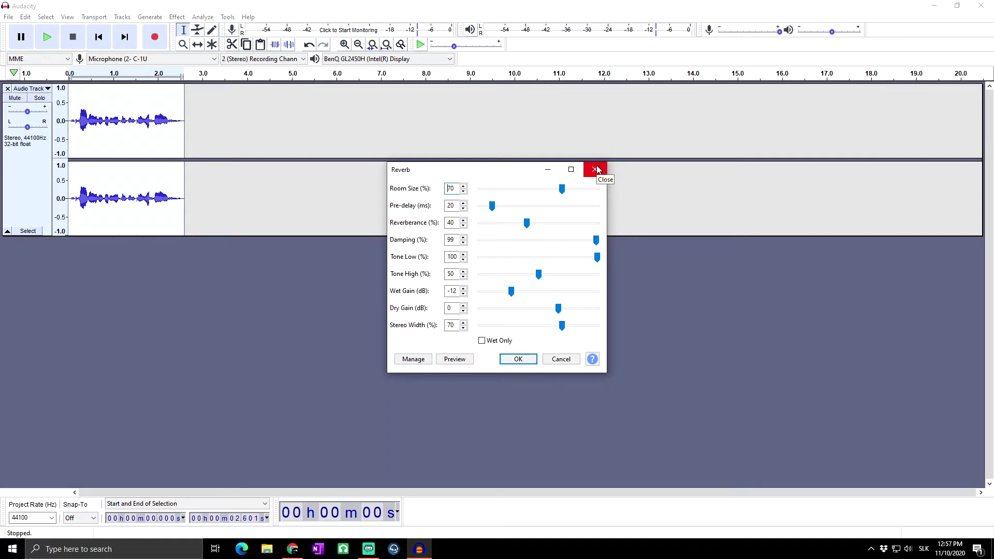
Step: Close Reverb unapplied and select from the clip end at 2.601 s to about 5 s
left_click(595, 170)
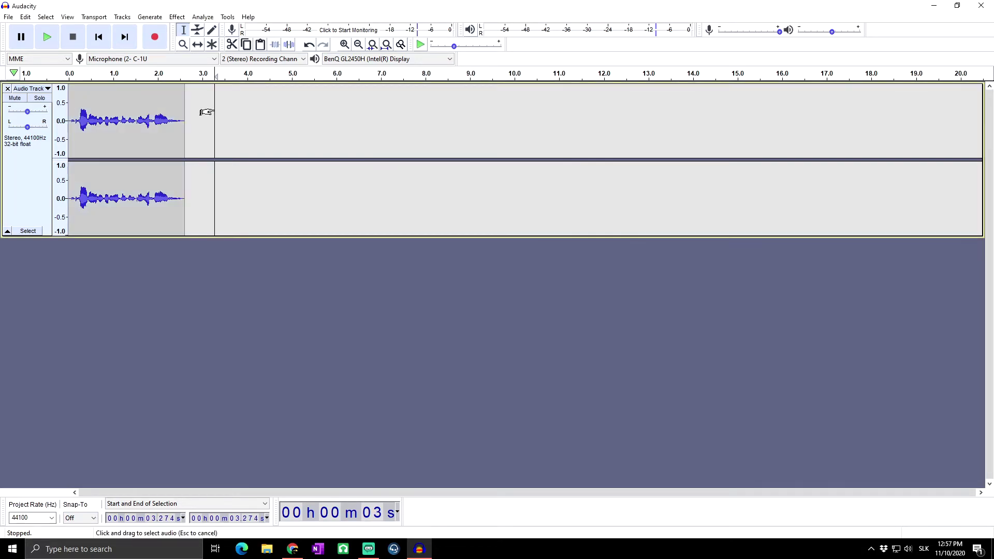
left_click(123, 110)
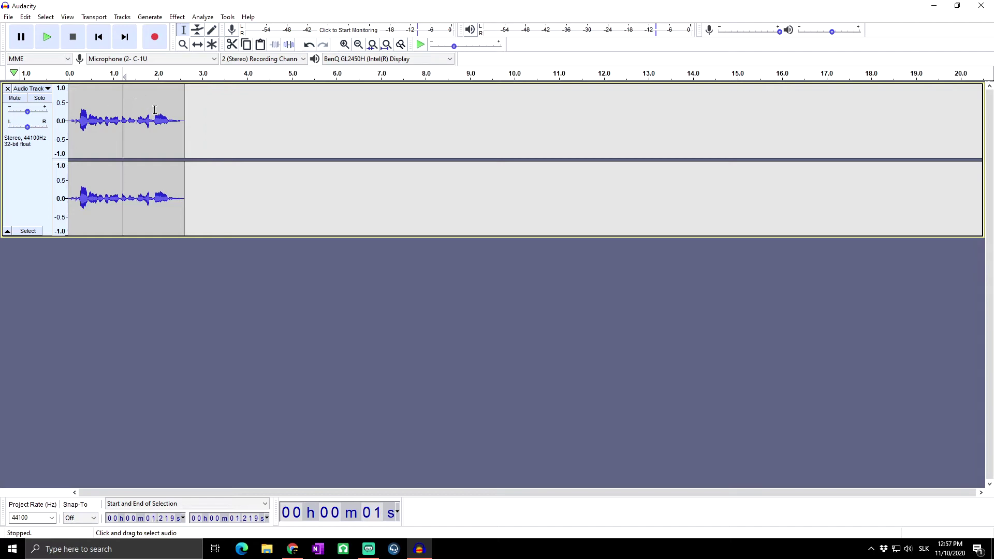
left_click(204, 108)
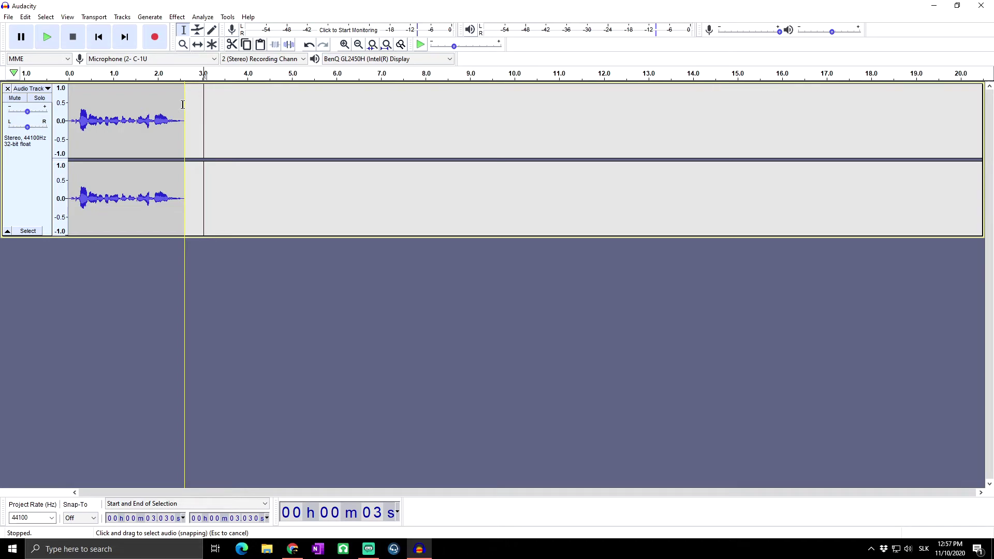
left_click_drag(150, 110, 247, 106)
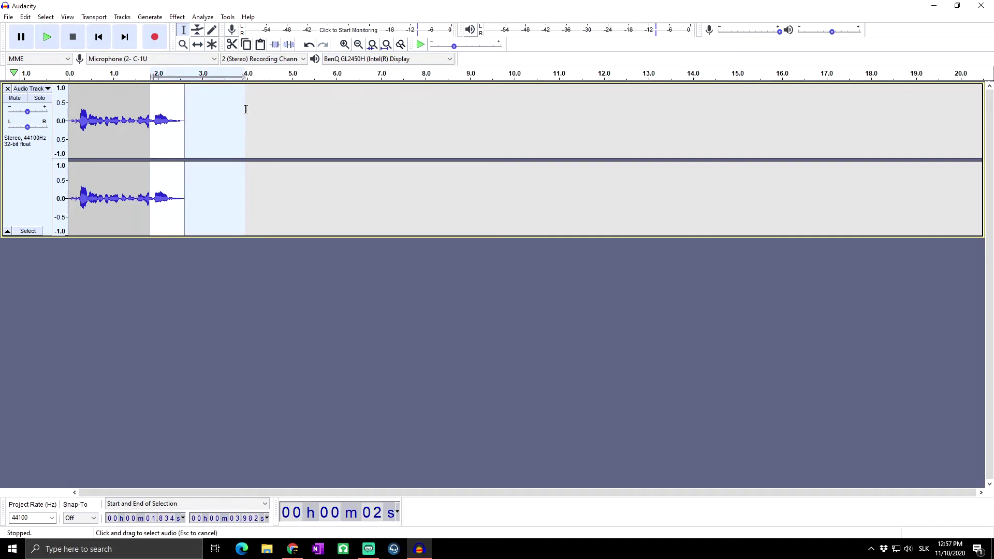
left_click(185, 115)
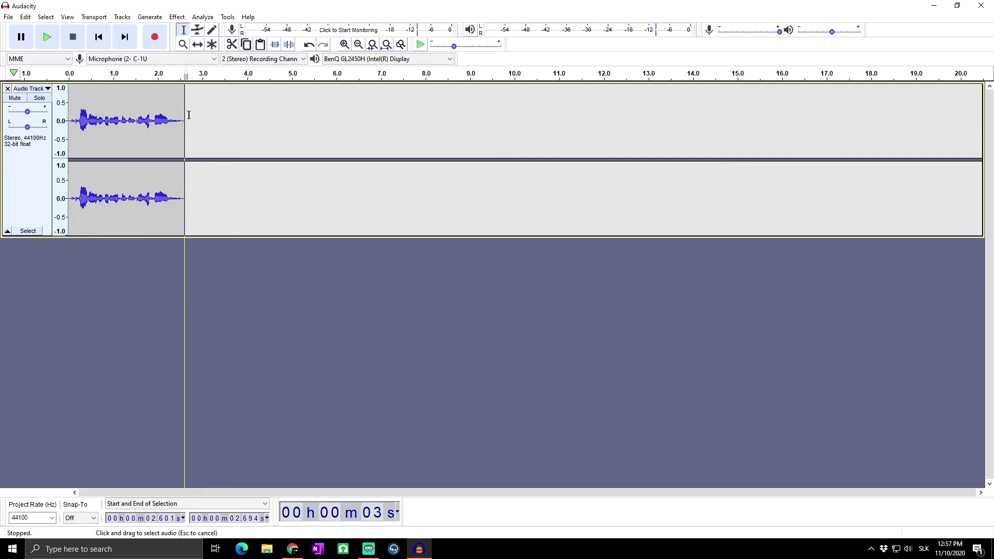
left_click_drag(189, 114, 292, 106)
left_click(221, 110)
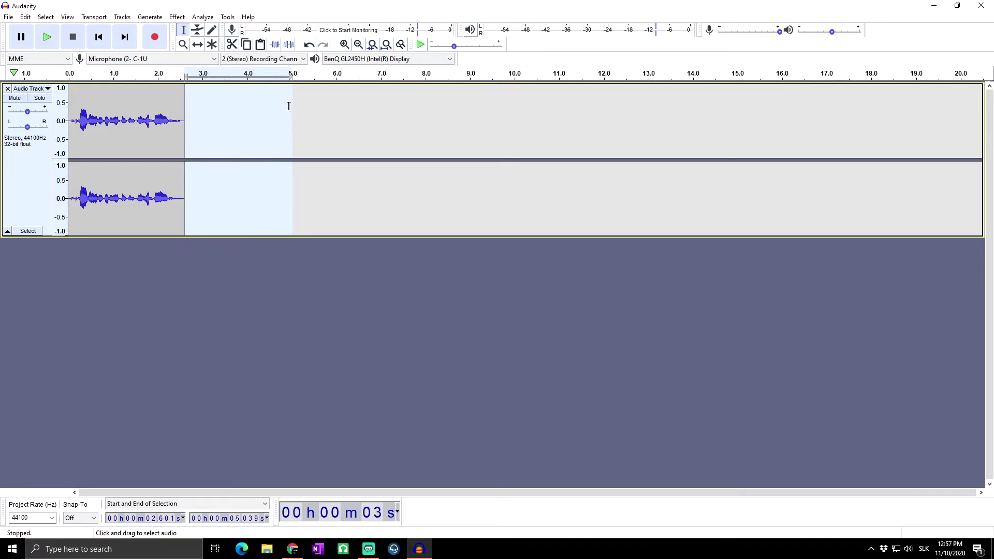
Step: Fill the selected stretch after the voice with generated silence
left_click(161, 19)
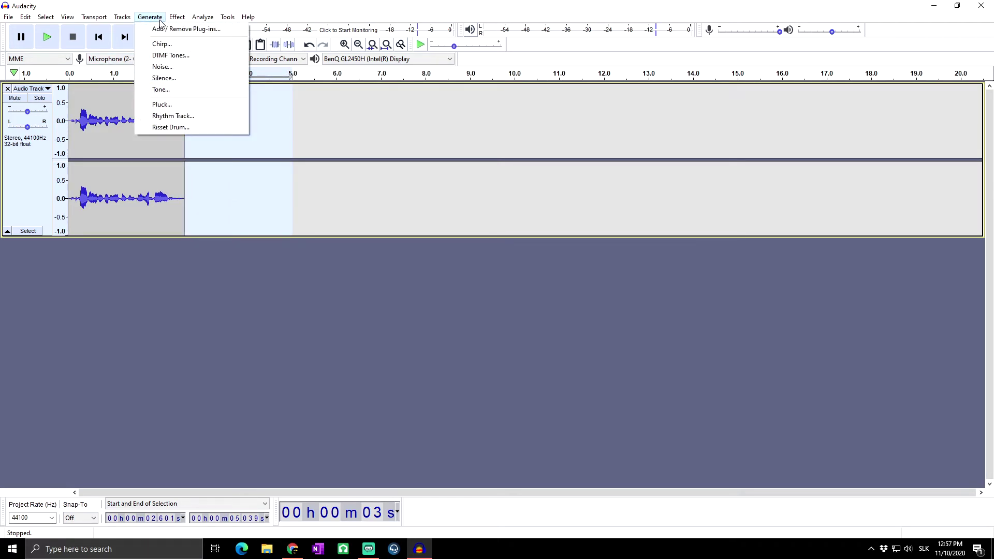
left_click(165, 78)
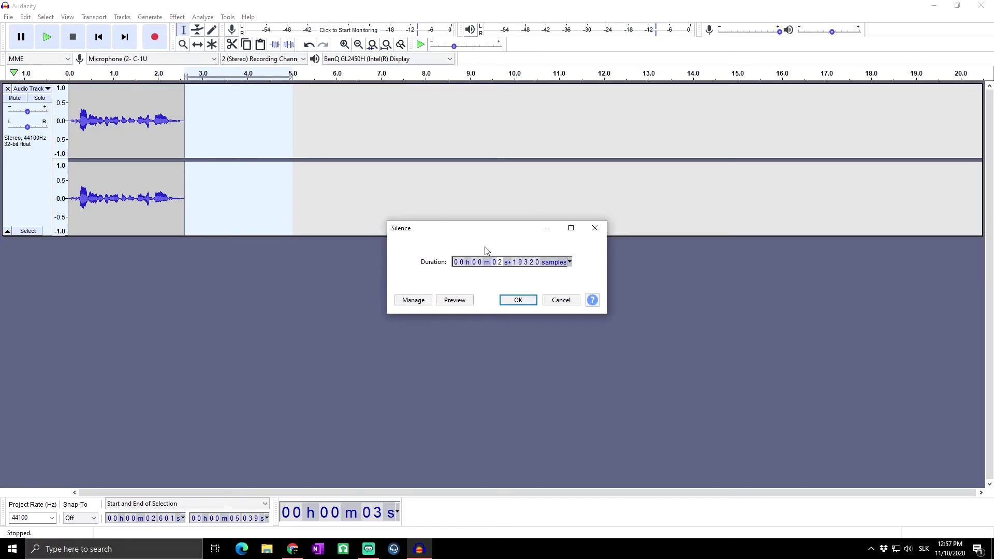
left_click(519, 301)
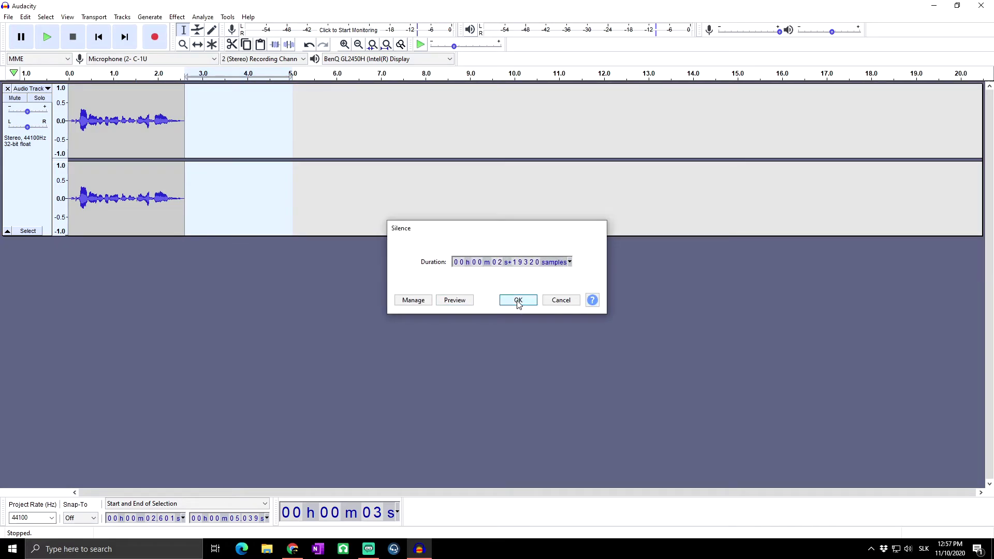
left_click(312, 186)
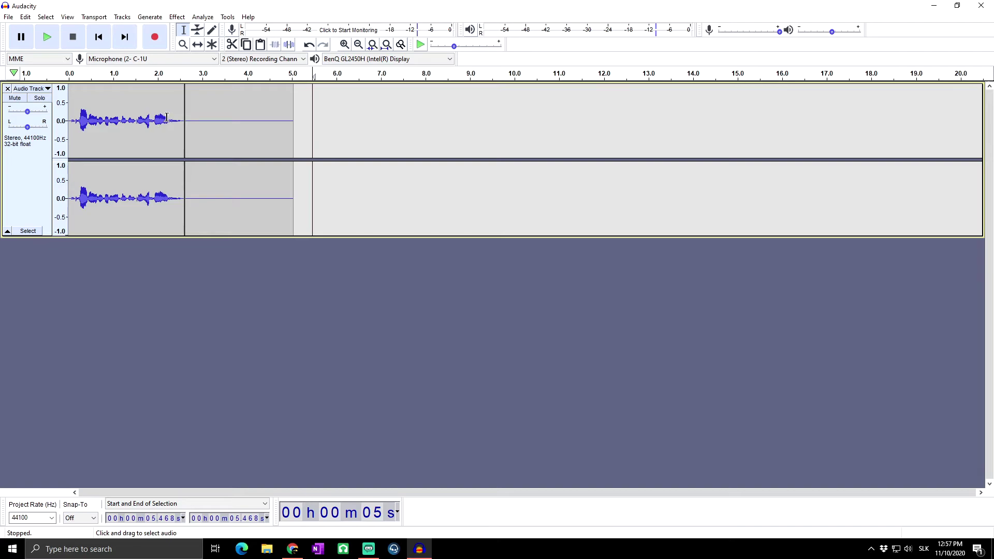
left_click(198, 112)
Step: Select the full 0–5 s padded clip and duplicate it into a new stereo track with Ctrl+D
left_click_drag(127, 109, 221, 107)
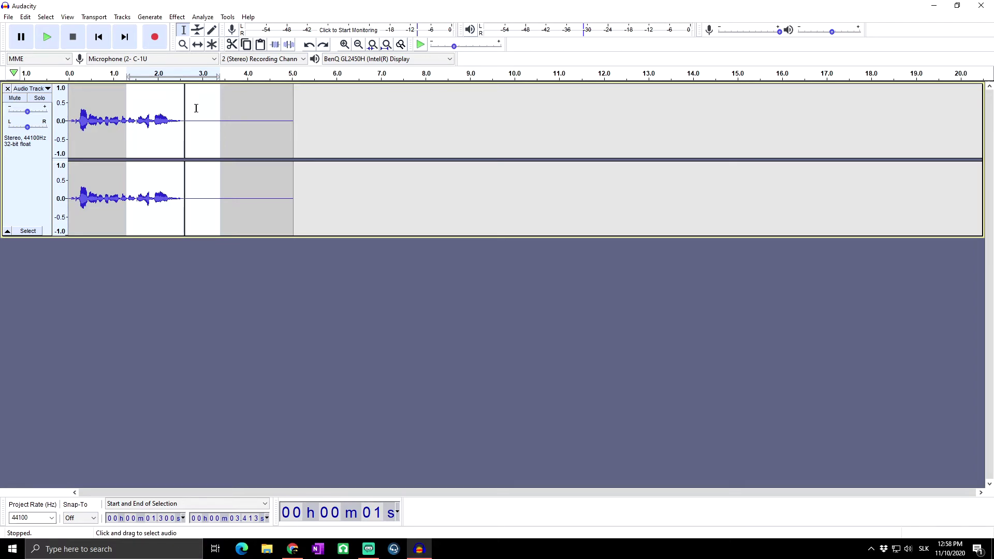
left_click(181, 111)
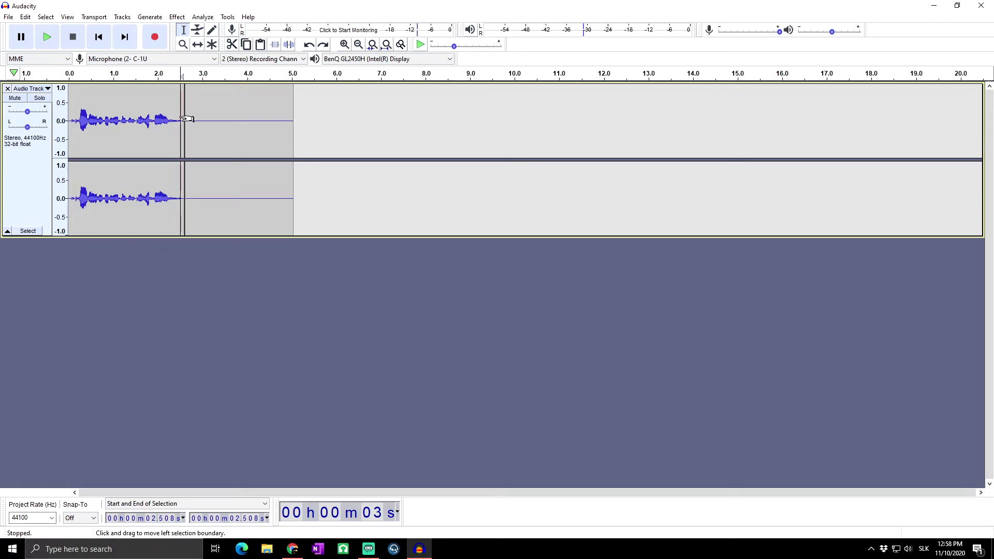
left_click_drag(187, 119, 248, 106)
left_click(279, 107)
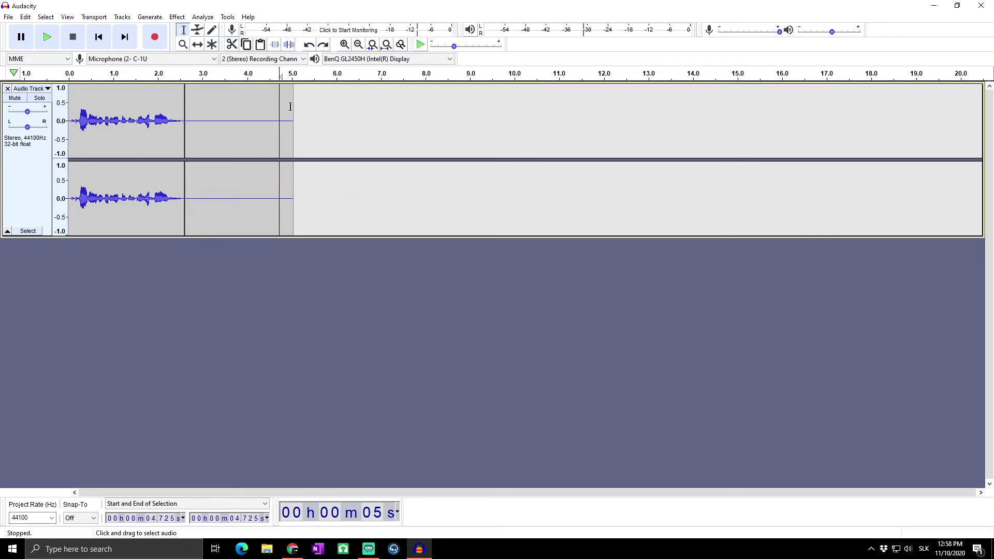
left_click(291, 107)
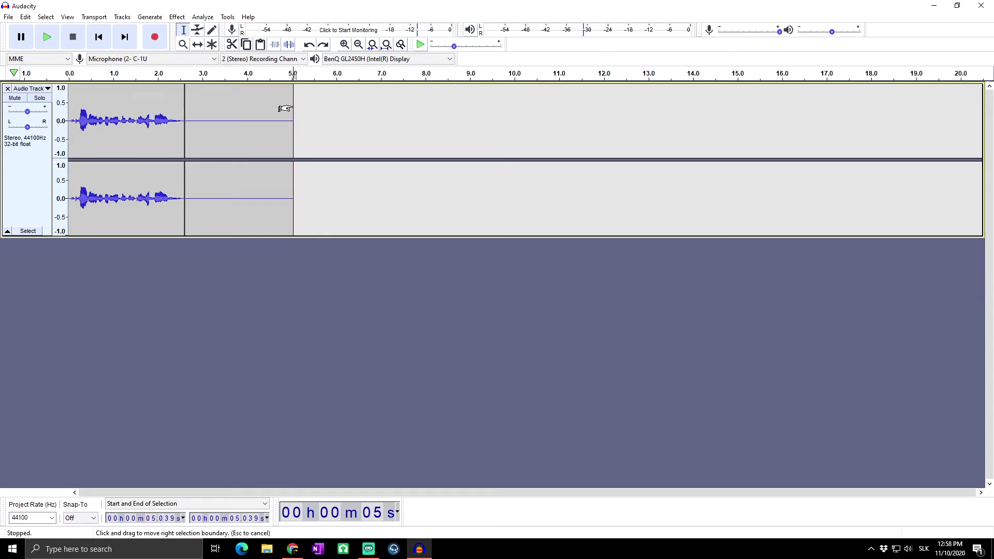
left_click_drag(280, 107, 69, 140)
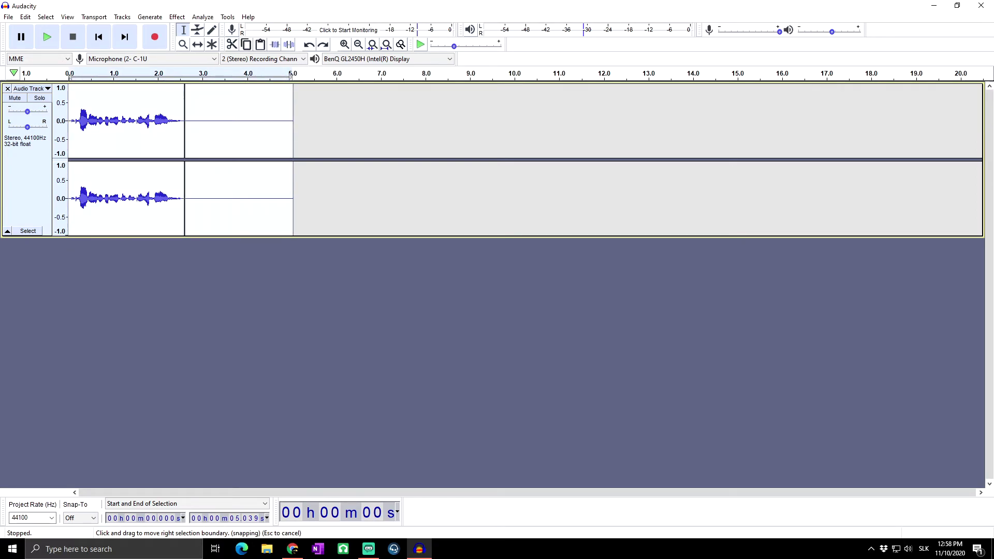
key("ctrl+d")
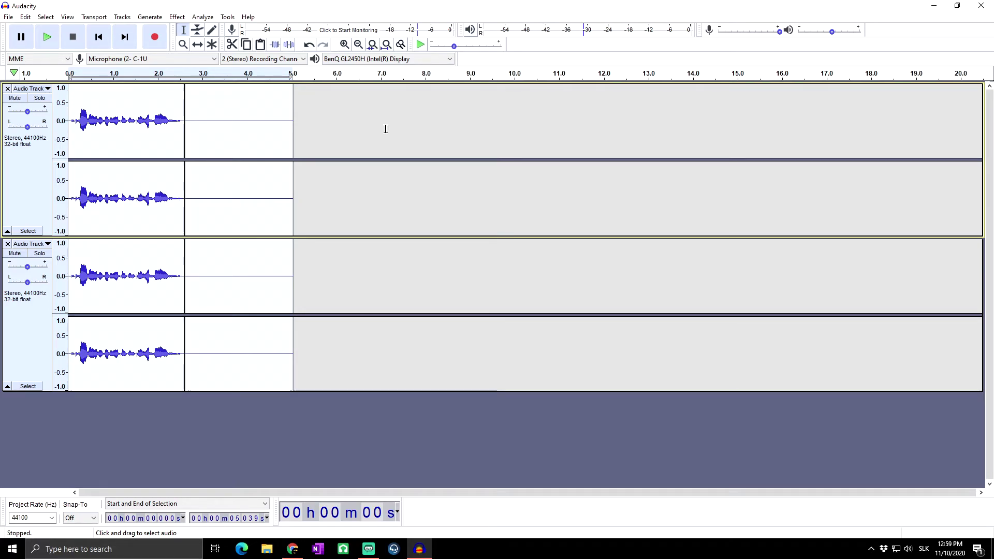
Step: Select only the top track's clip and open Reverb, still at Room Size 70%, Pre-delay 20 ms
left_click(337, 125)
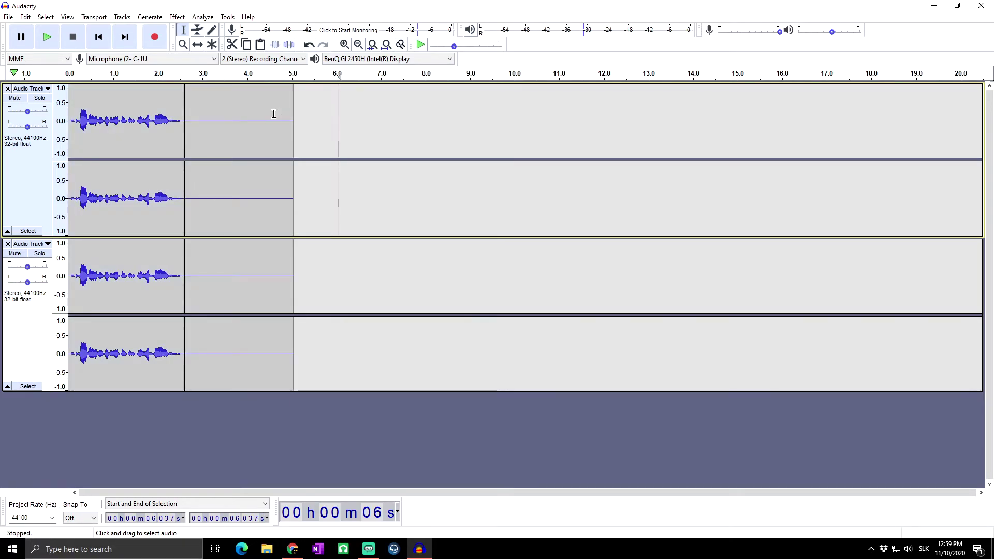
left_click_drag(294, 101, 69, 98)
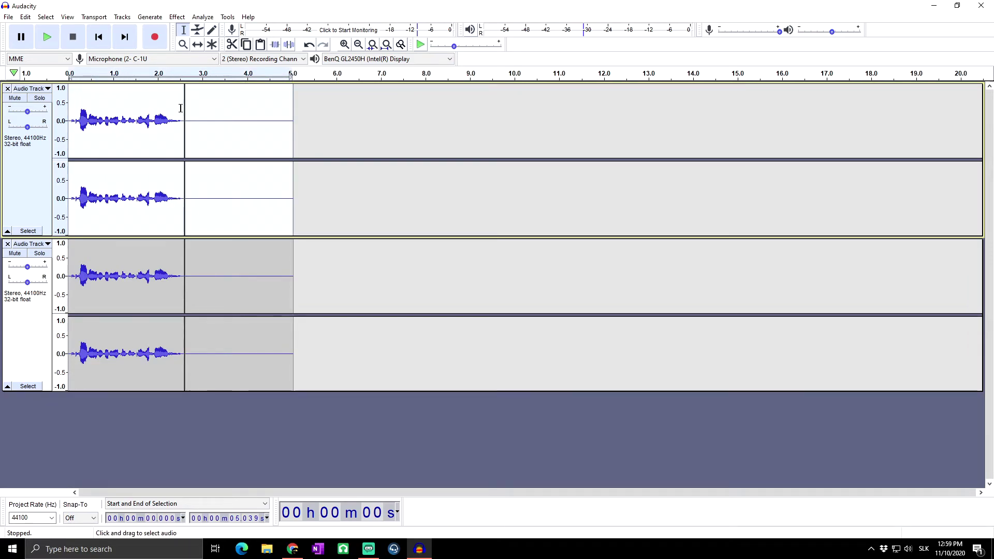
left_click(178, 17)
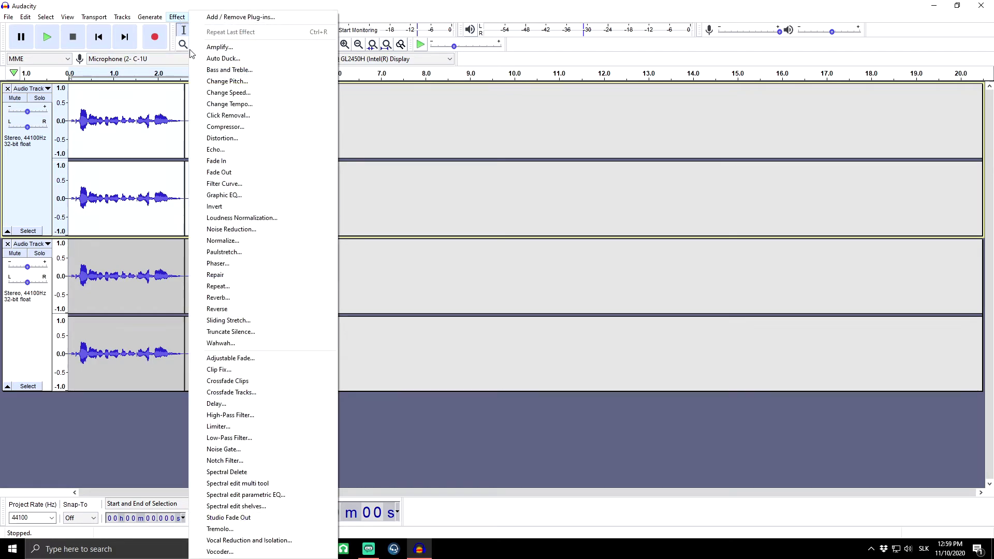
left_click(253, 297)
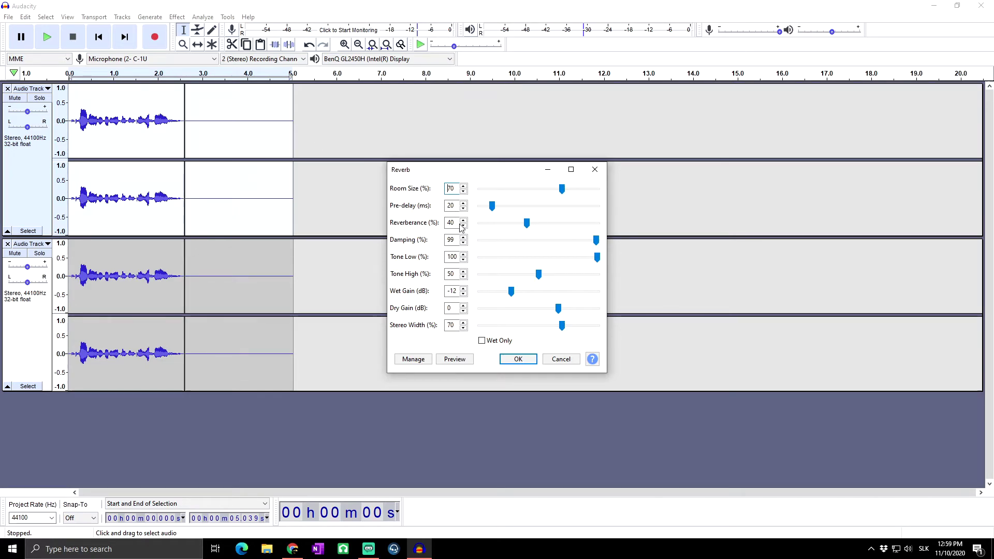
Step: Apply the Defaults reverb preset with Wet Only ticked to the top track after previewing it
left_click(481, 340)
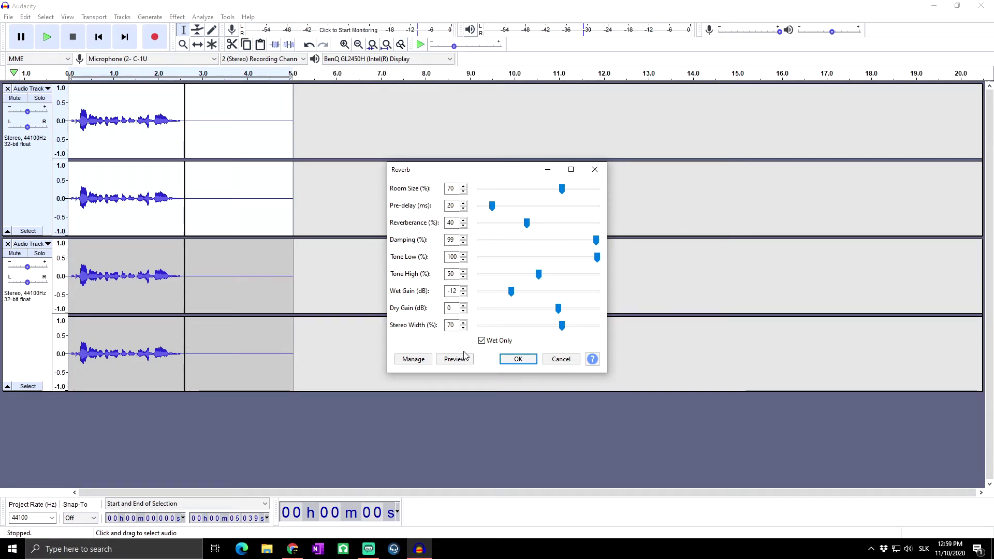
left_click(413, 359)
mouse_move(458, 413)
left_click(508, 409)
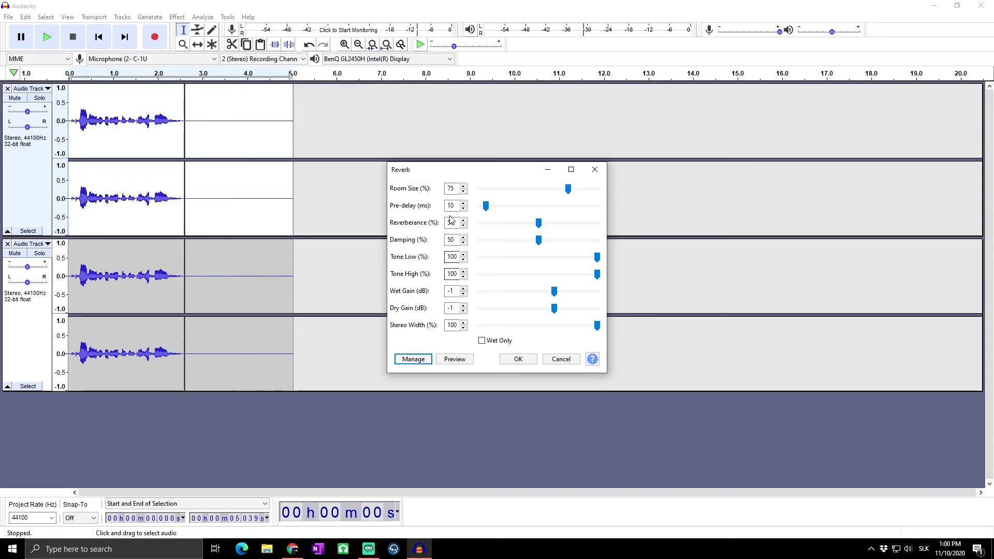
left_click(482, 340)
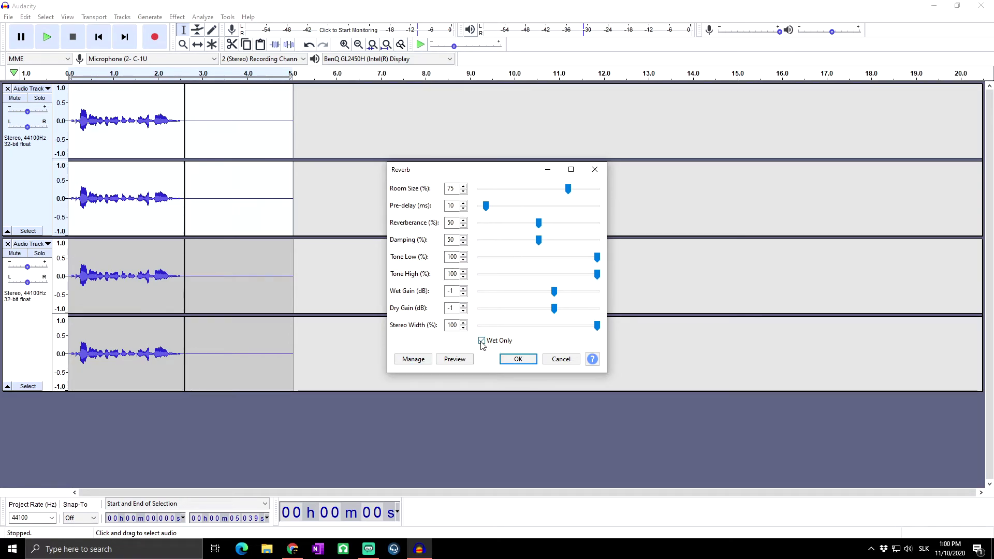
left_click(460, 360)
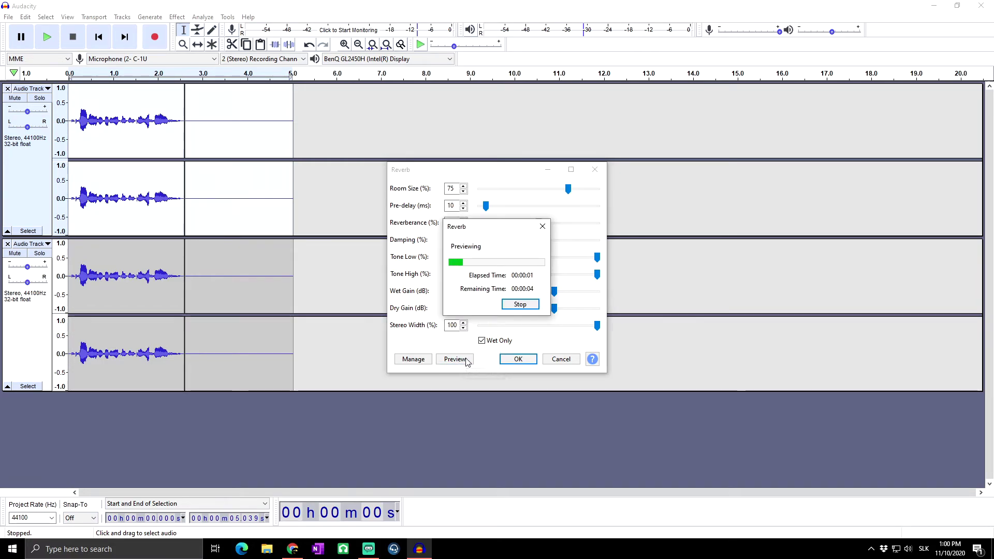
left_click(520, 304)
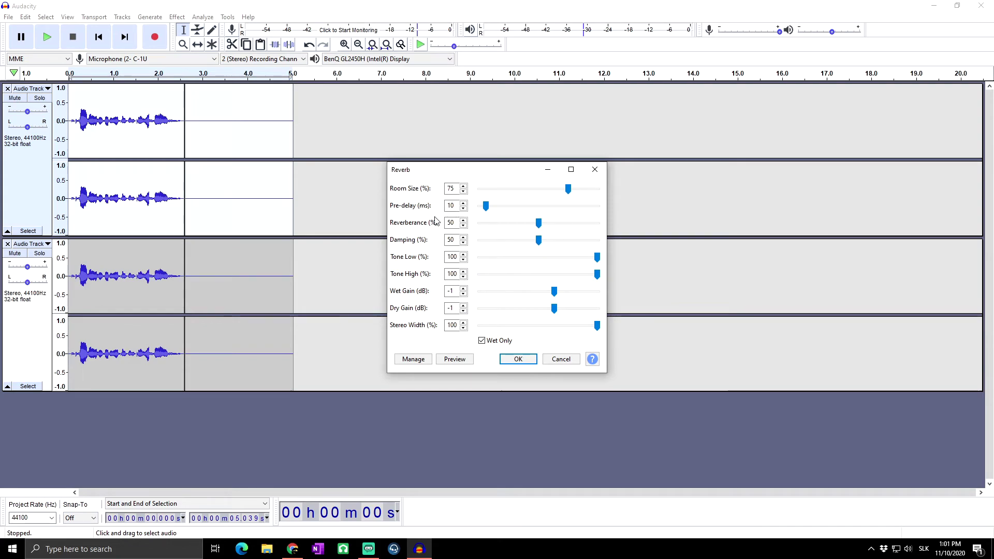
left_click(524, 361)
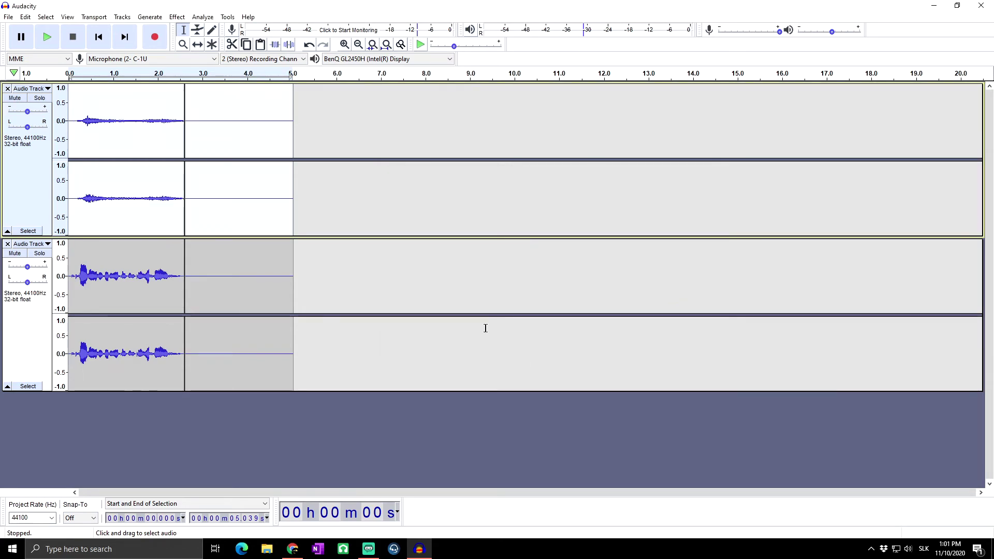
Step: Play the processed tracks from near the start, then select the speech in the lower track
left_click(76, 101)
key("space")
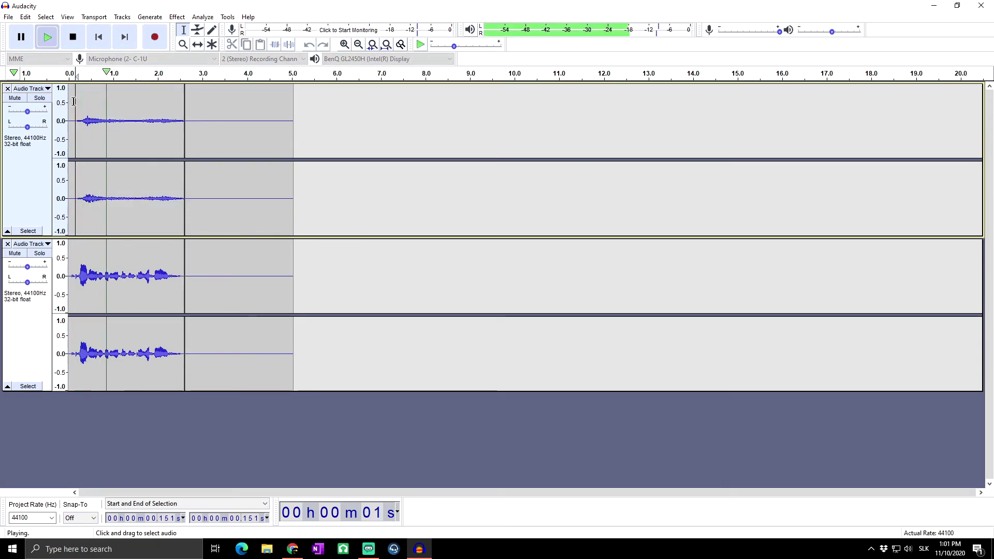
key("space")
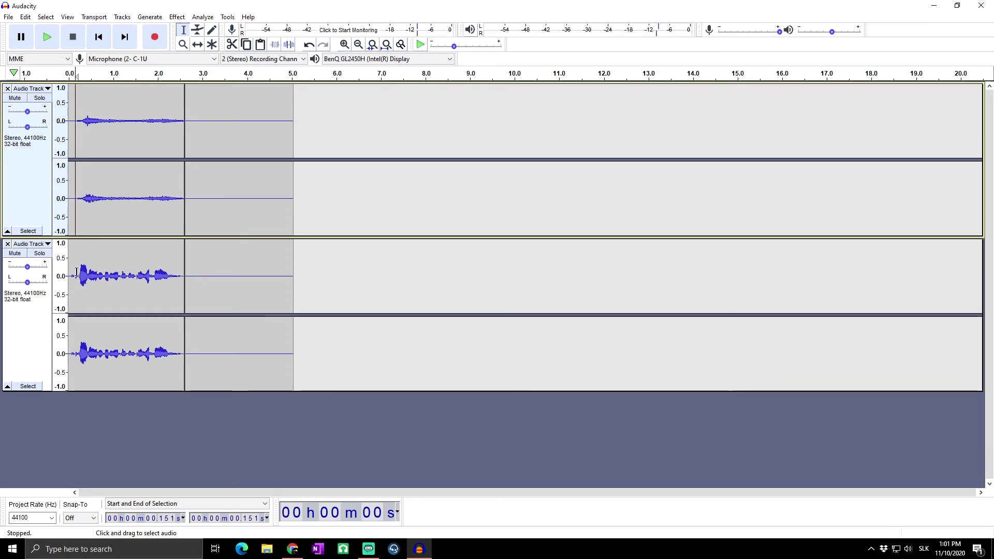
left_click_drag(76, 271, 188, 273)
Step: Bring up the Reverb settings for the selected speech with Ctrl+R
key("ctrl+r")
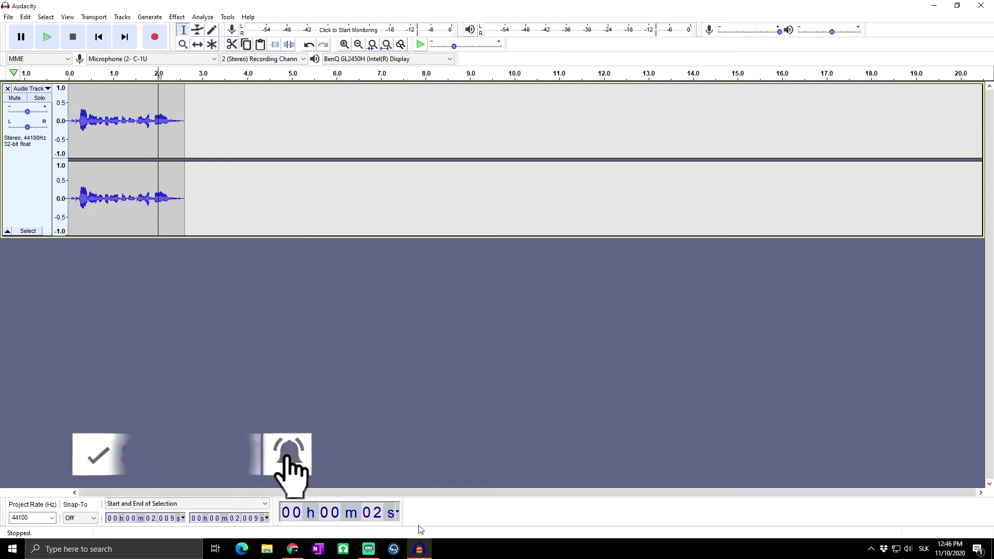
key("alt+Tab")
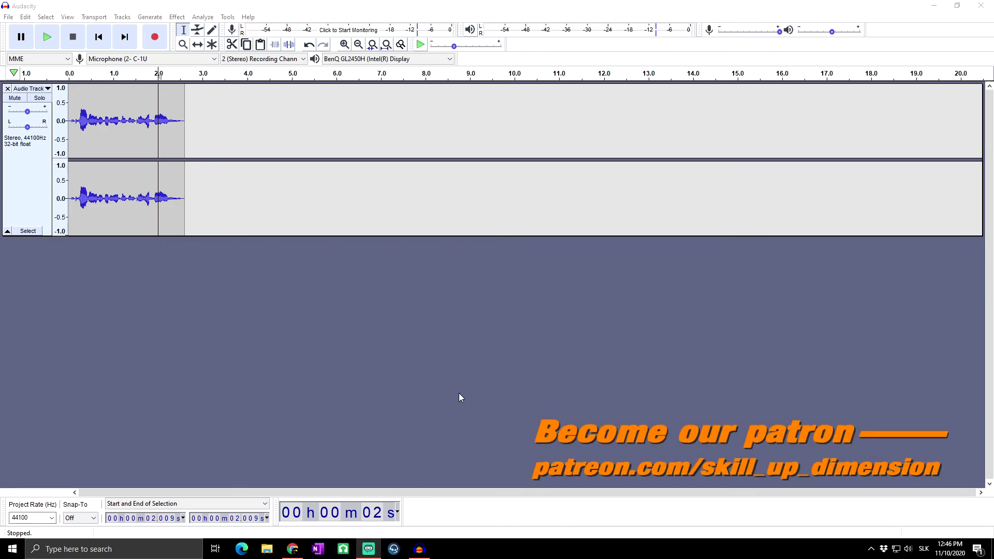